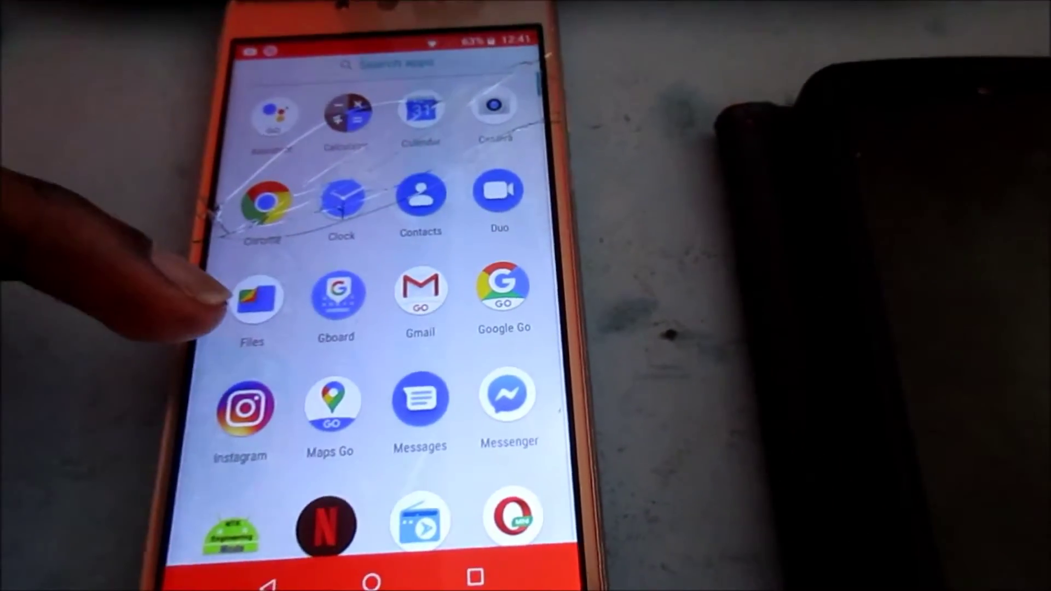
# Open the Settings app from the launcher's app drawer.
pyautogui.moveTo(180, 394); pyautogui.dragTo(189, 49)
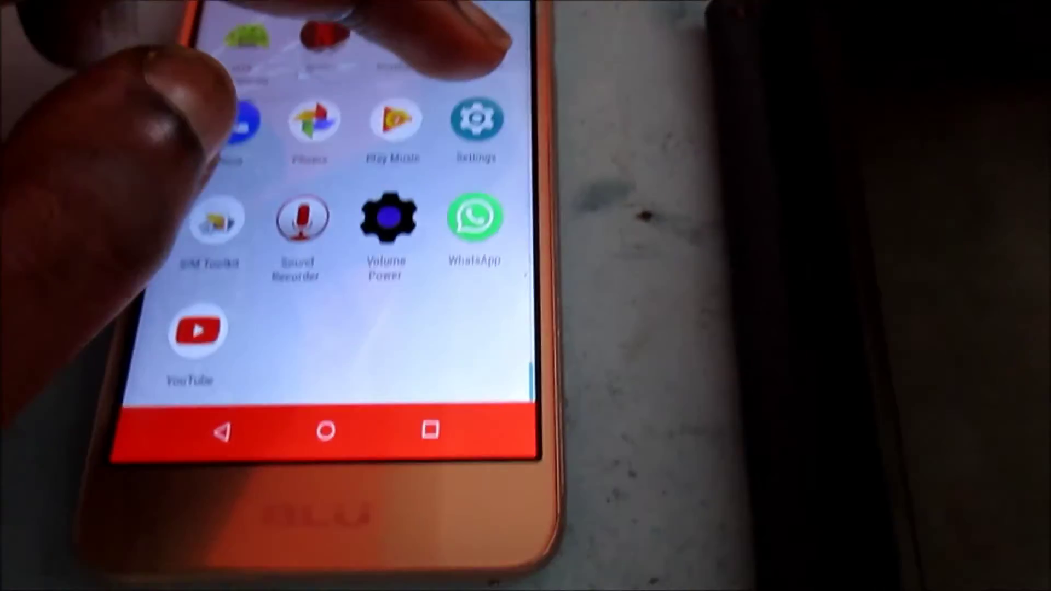
pyautogui.click(490, 219)
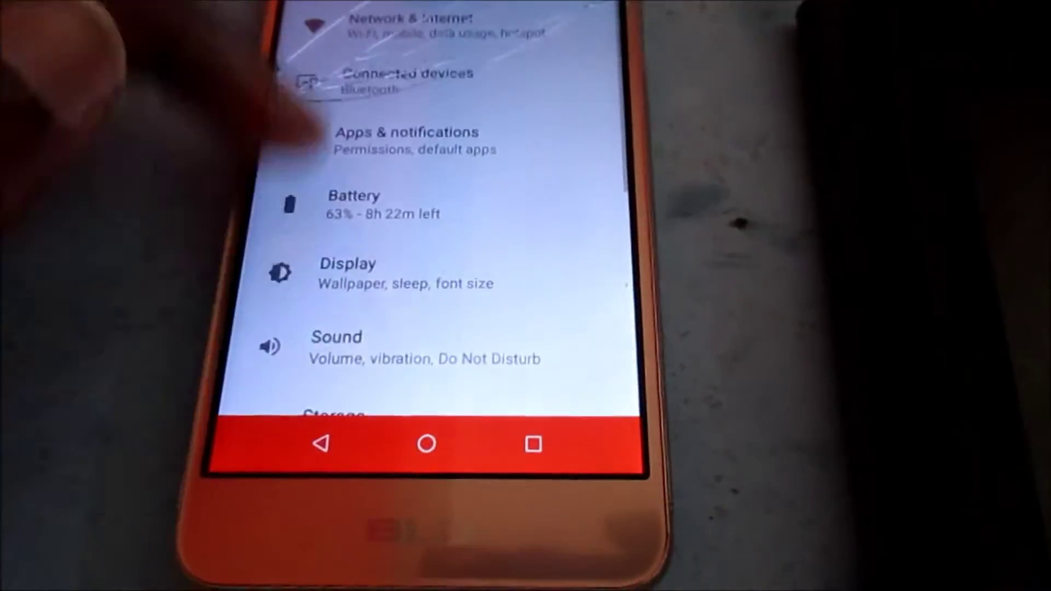
pyautogui.moveTo(370, 353); pyautogui.dragTo(369, 82)
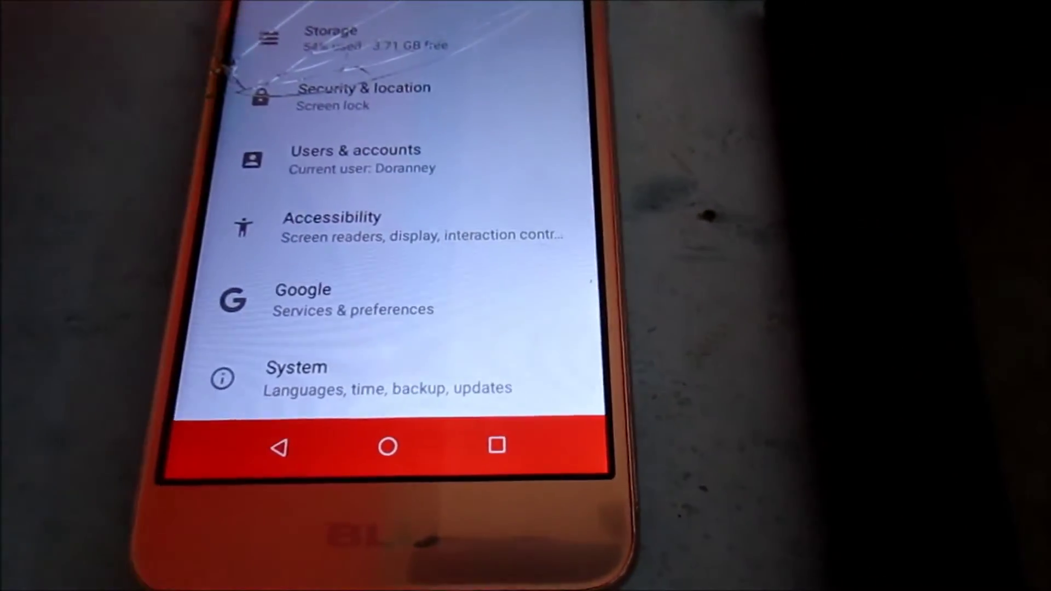
# Go to System, then About device for the Grand M2.
pyautogui.click(164, 386)
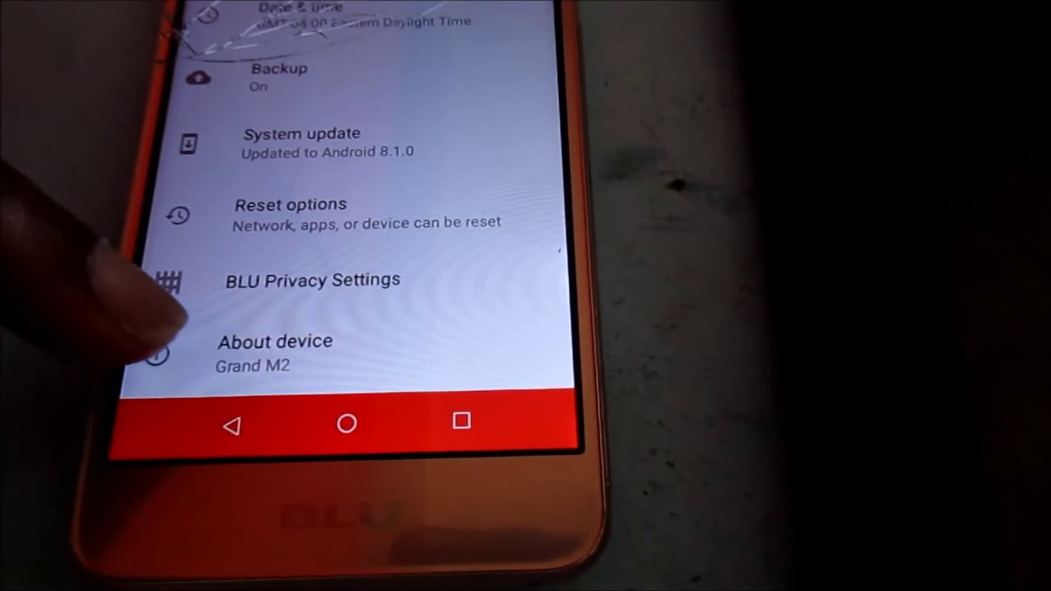
pyautogui.click(284, 345)
pyautogui.scroll(-5, 353, 247)
pyautogui.scroll(-3, 353, 246)
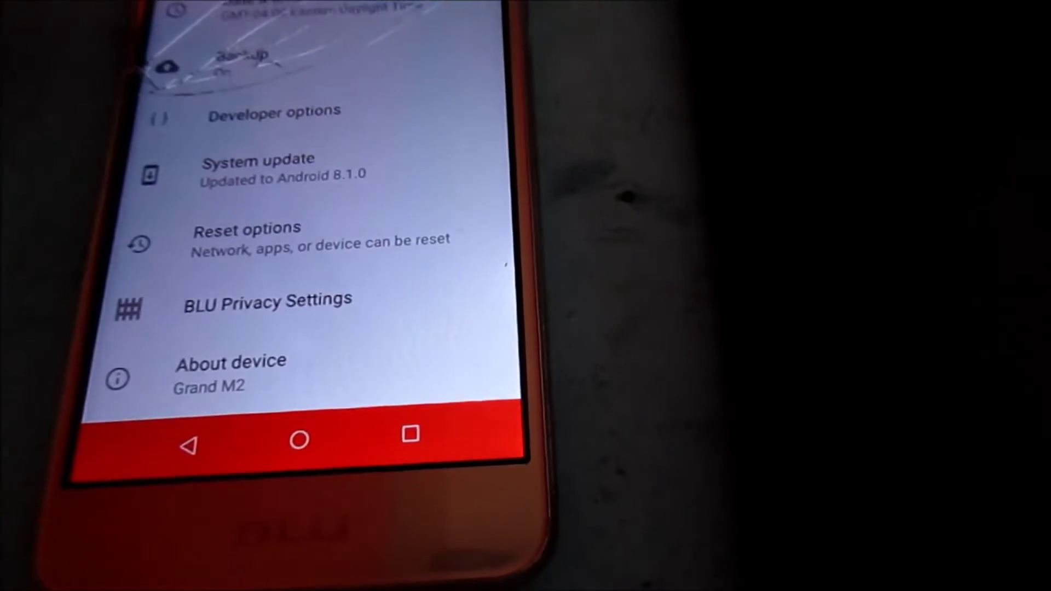
pyautogui.scroll(2, 395, 247)
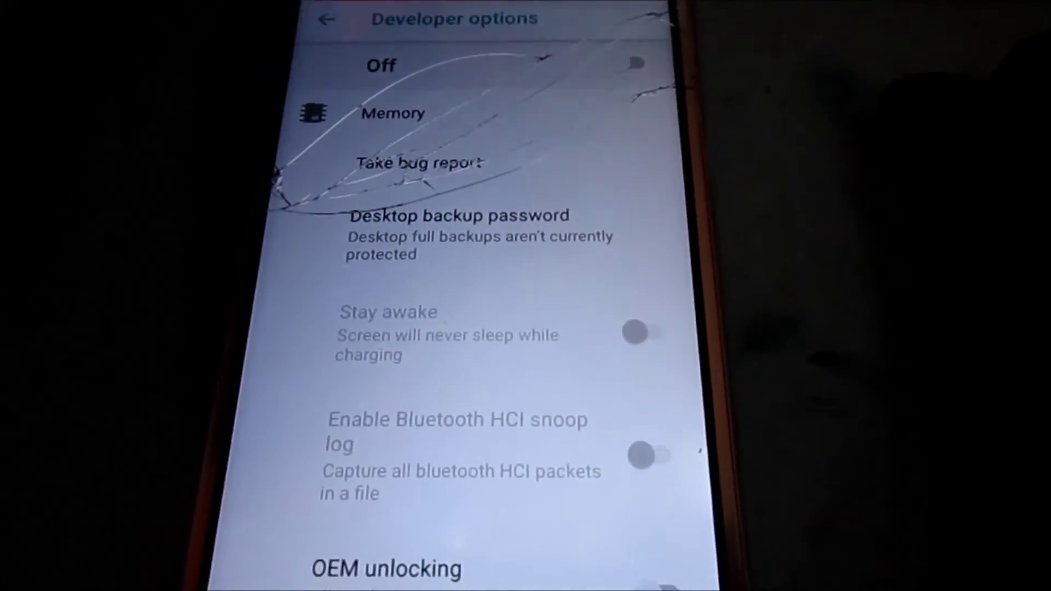
# Switch Developer options on, then enable OEM unlocking, confirming both prompts.
pyautogui.click(636, 63)
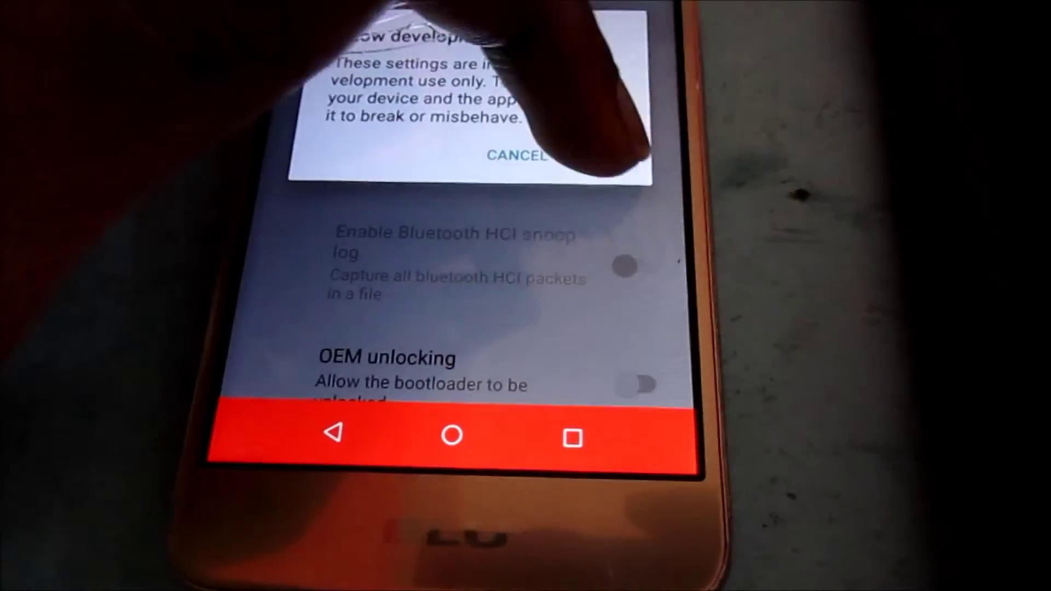
pyautogui.click(604, 156)
pyautogui.scroll(-2, 492, 247)
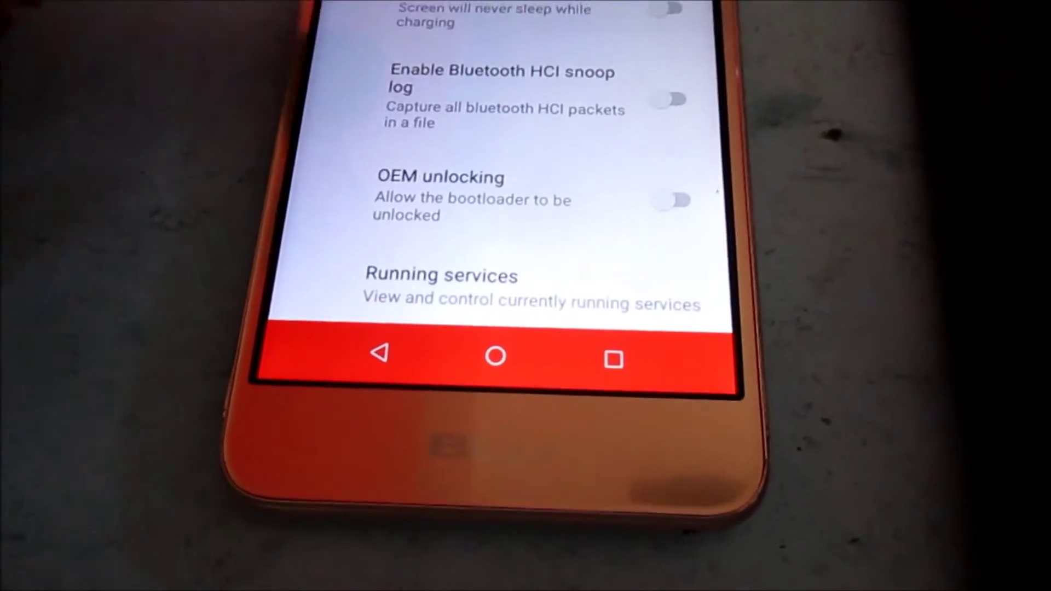
pyautogui.scroll(-3, 493, 206)
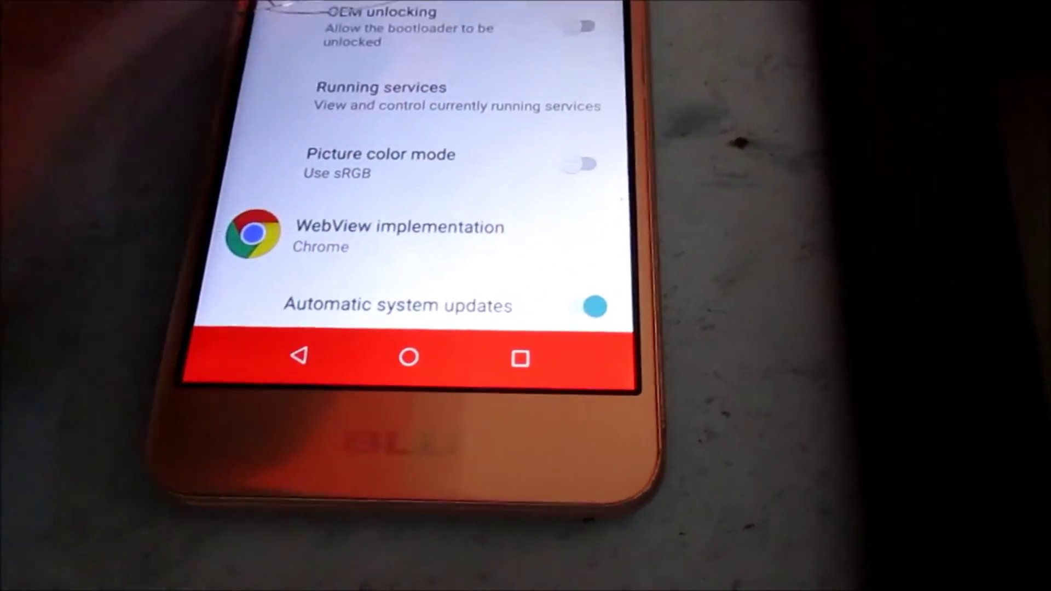
pyautogui.click(378, 21)
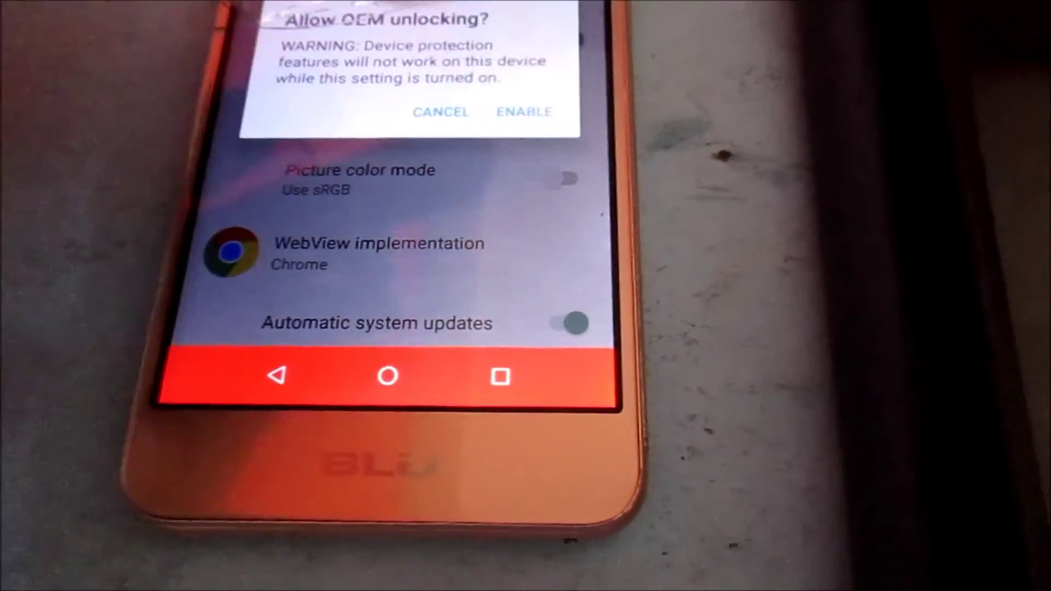
pyautogui.click(524, 111)
pyautogui.scroll(-3, 386, 205)
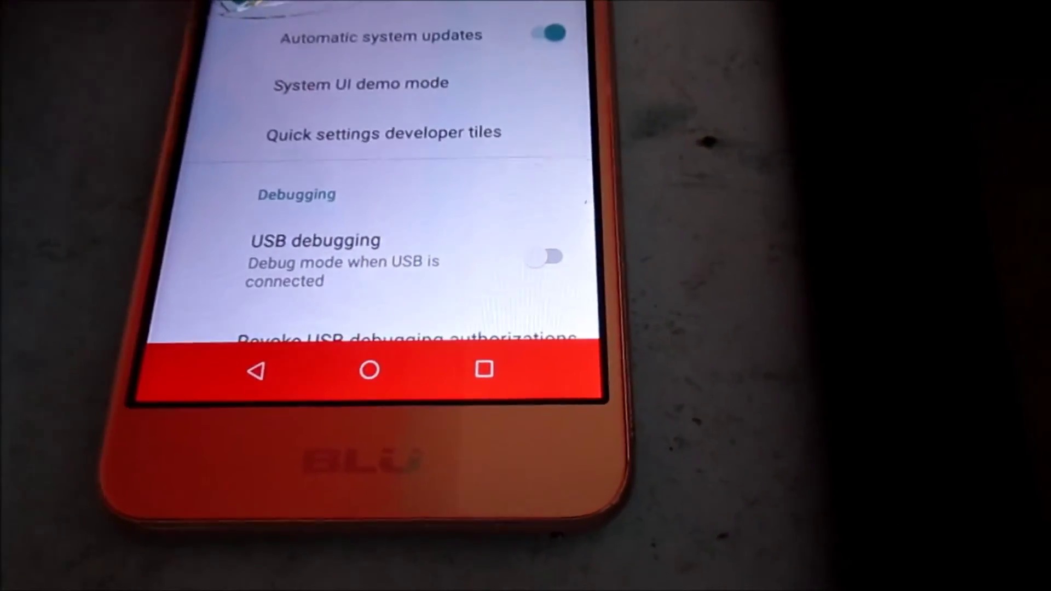
pyautogui.scroll(5, 370, 206)
pyautogui.scroll(-8, 247, 206)
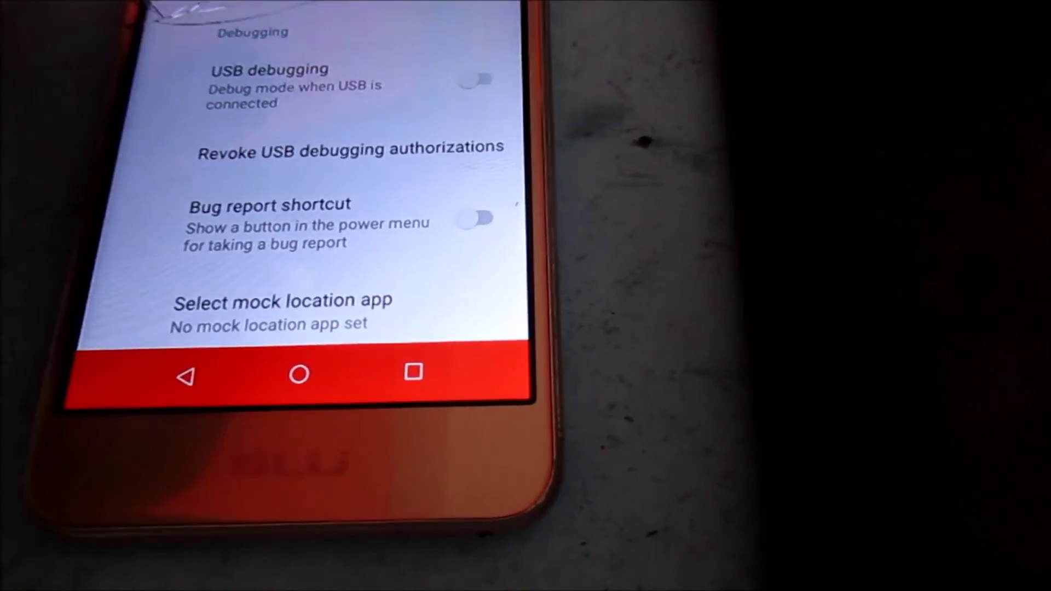
# Switch on USB debugging and confirm the allow prompt.
pyautogui.click(476, 80)
pyautogui.click(446, 129)
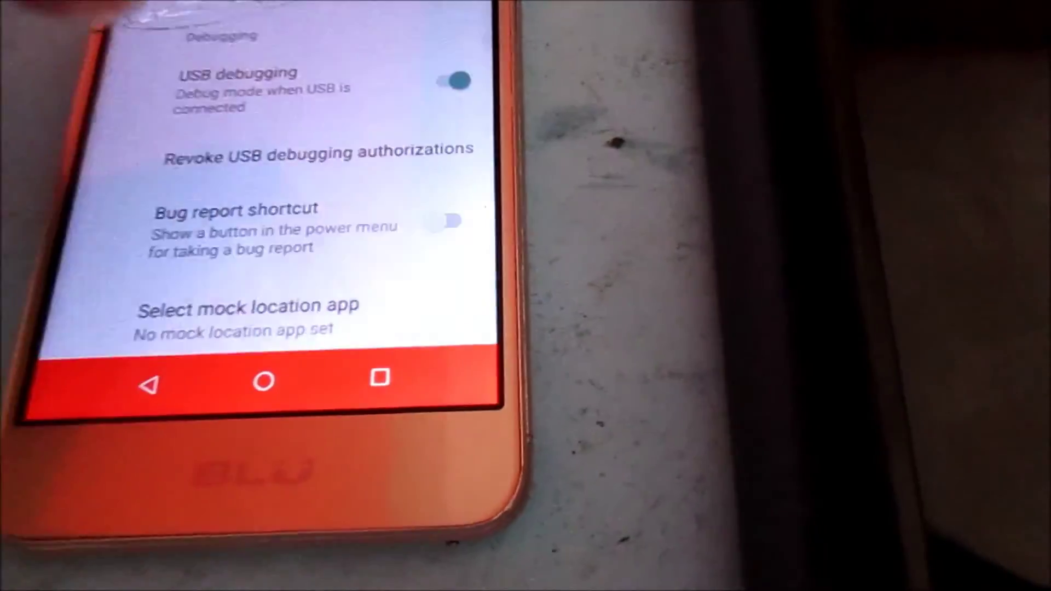
pyautogui.scroll(-3, 329, 205)
pyautogui.scroll(-3, 402, 164)
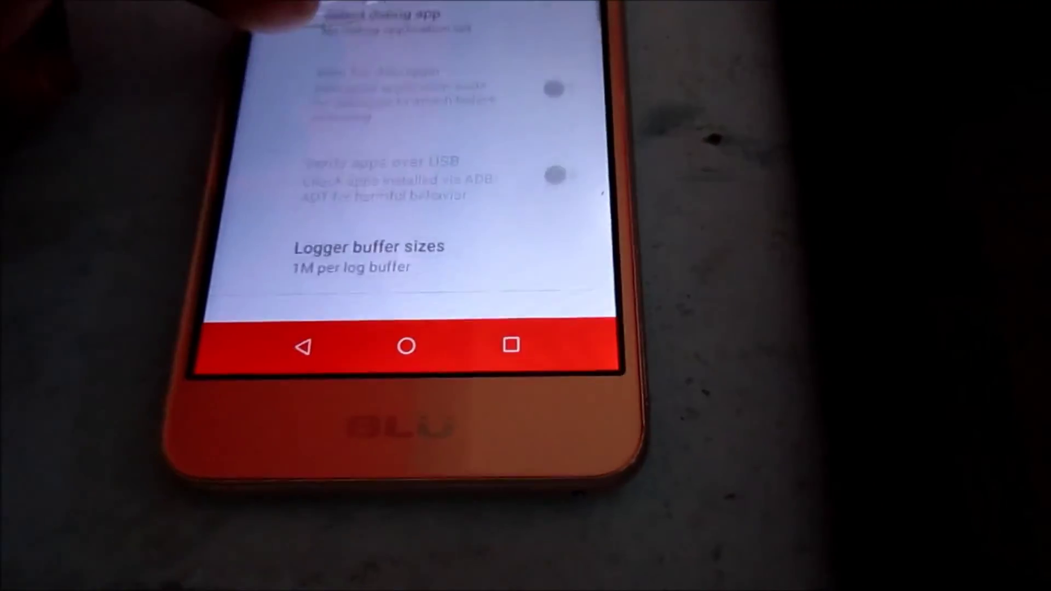